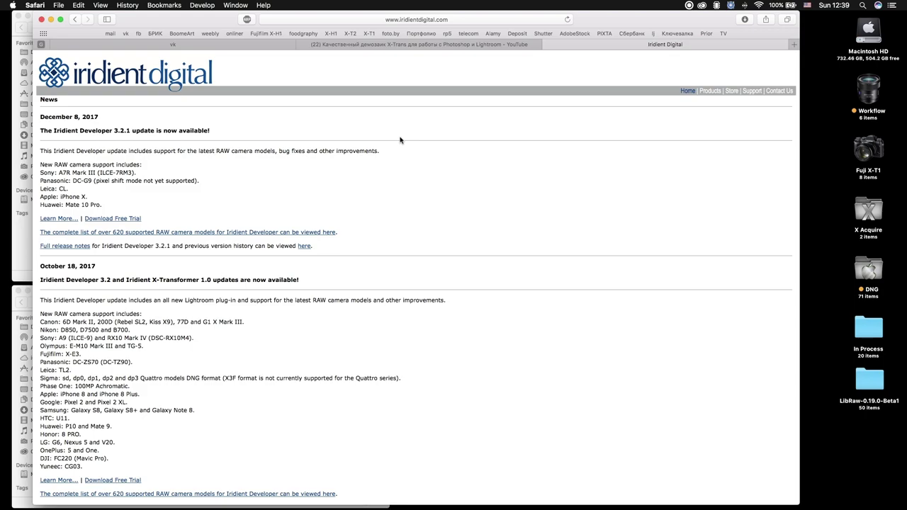
# View the YouTube video on X-Trans demosaicing and its author's VK profile, and put the browser window away.
pyautogui.click(428, 45)
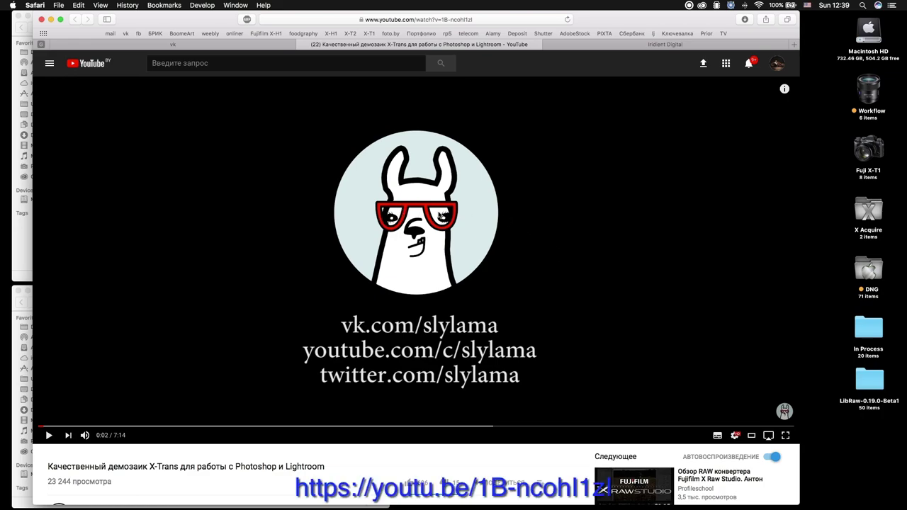
pyautogui.click(253, 48)
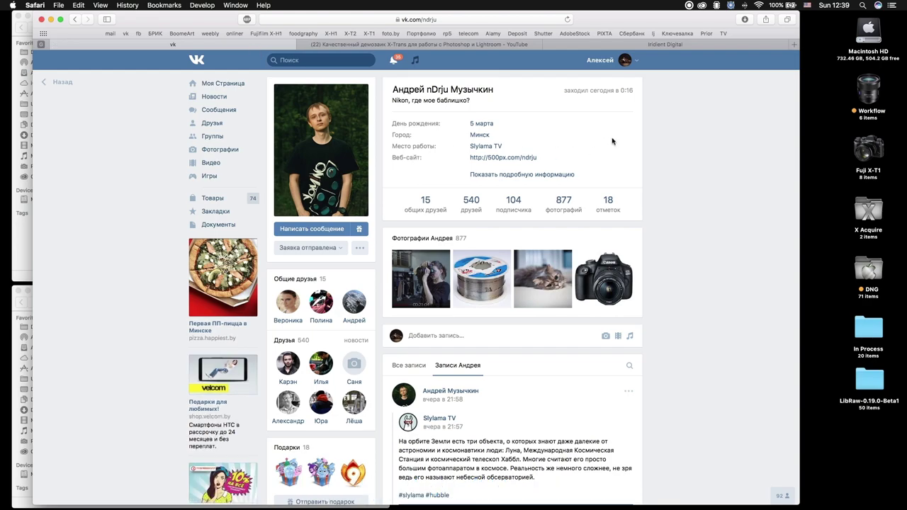
pyautogui.click(476, 45)
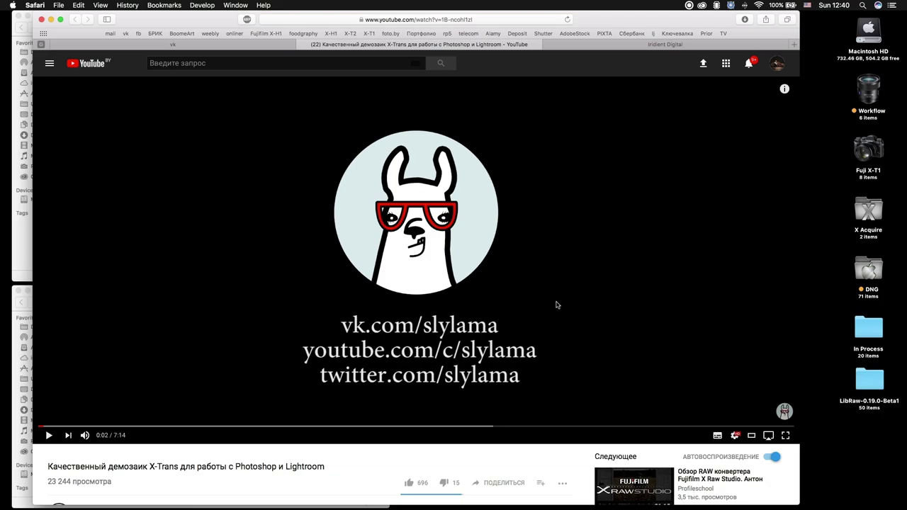
pyautogui.doubleClick(615, 16)
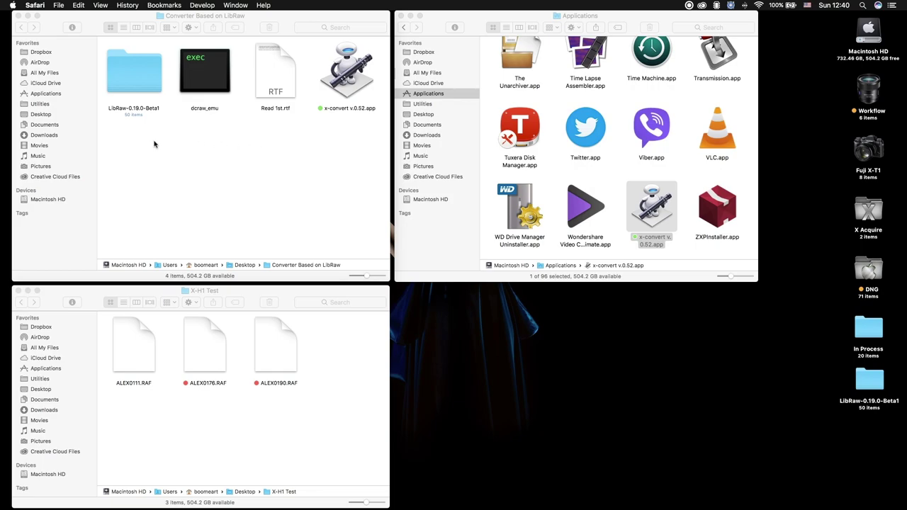
# Examine the contents of the Converter Based on LibRaw folder, including Read 1st.rtf and x-convert v.0.52.app.
pyautogui.click(129, 148)
pyautogui.moveTo(129, 147); pyautogui.dragTo(375, 42)
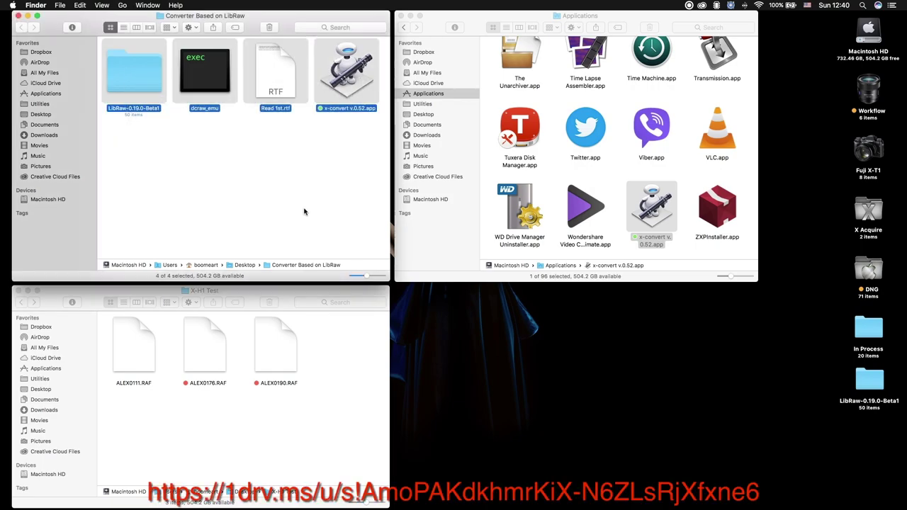
pyautogui.click(273, 192)
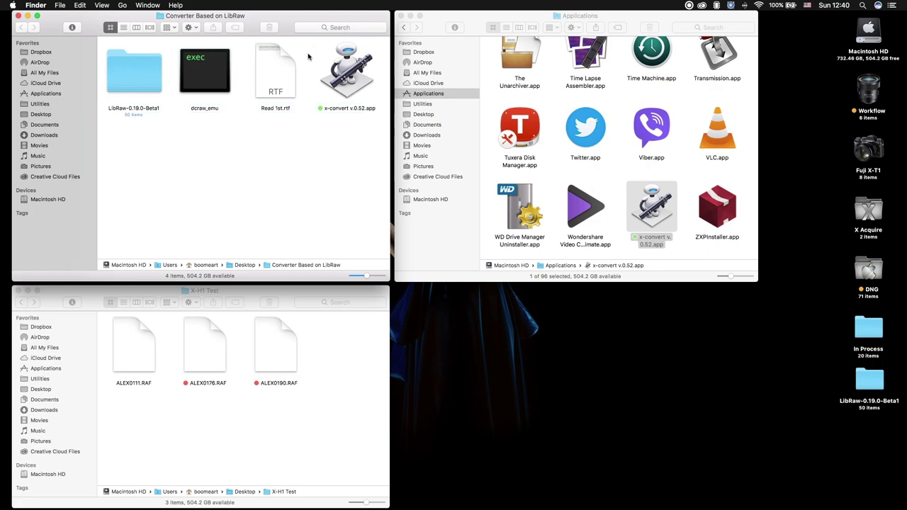
pyautogui.click(279, 65)
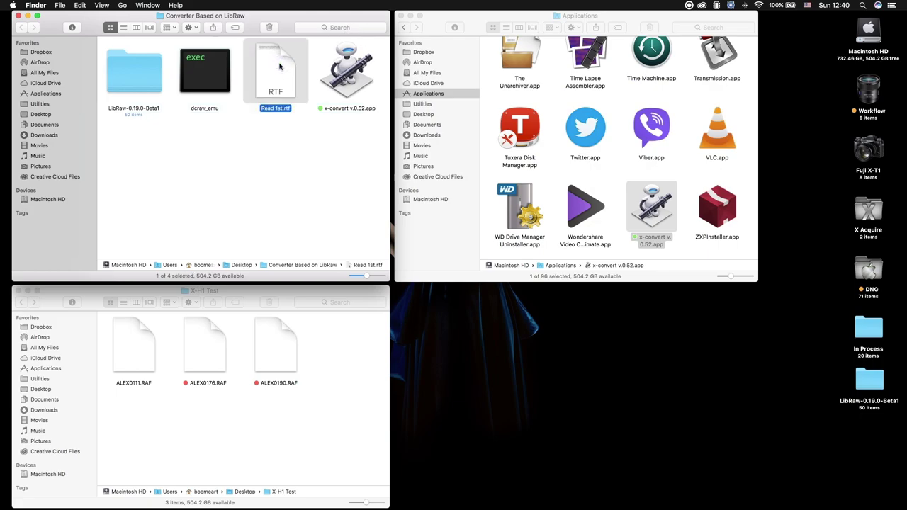
pyautogui.click(348, 73)
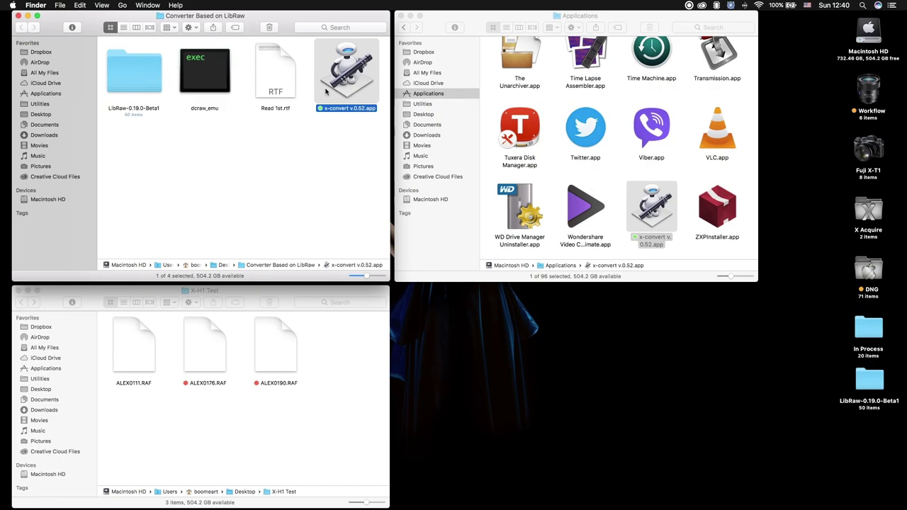
# Check the install locations: LibRaw-0.19.0-Beta1 on the desktop, x-convert v.0.52.app in Applications and dcraw_emu in Utilities.
pyautogui.click(146, 72)
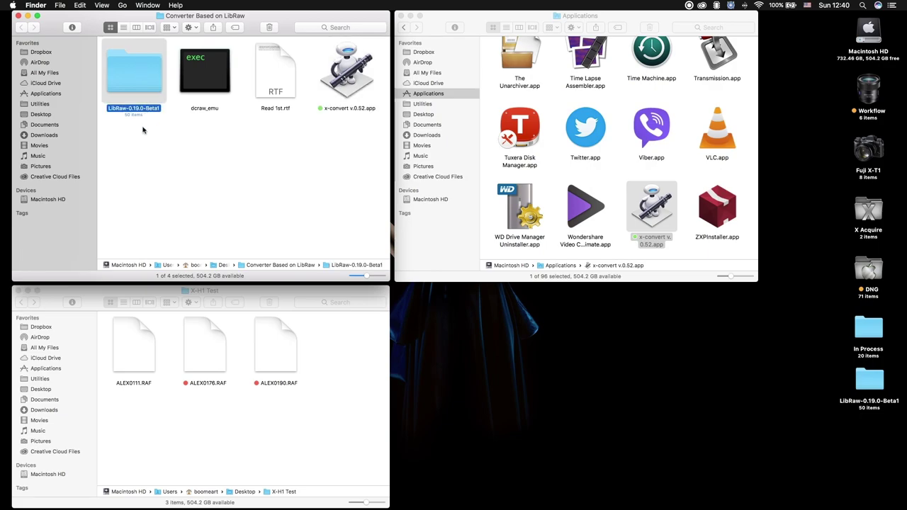
pyautogui.click(871, 382)
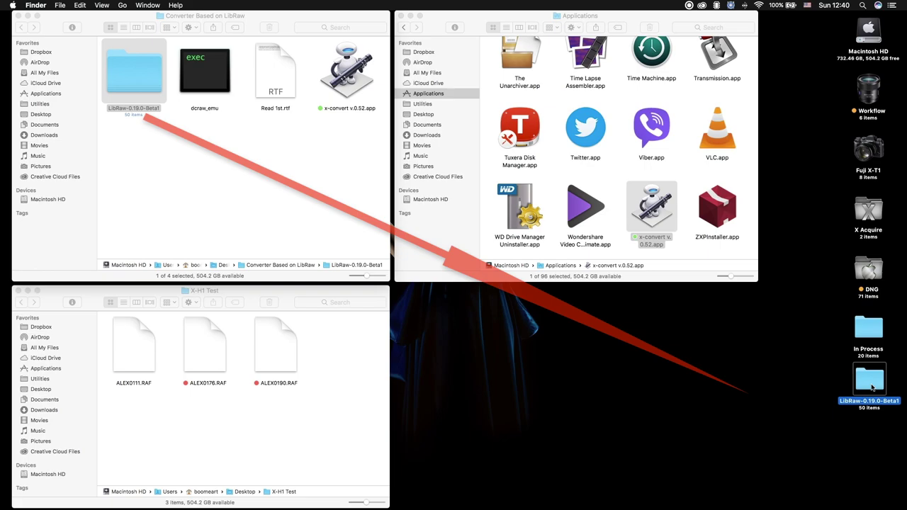
pyautogui.click(349, 76)
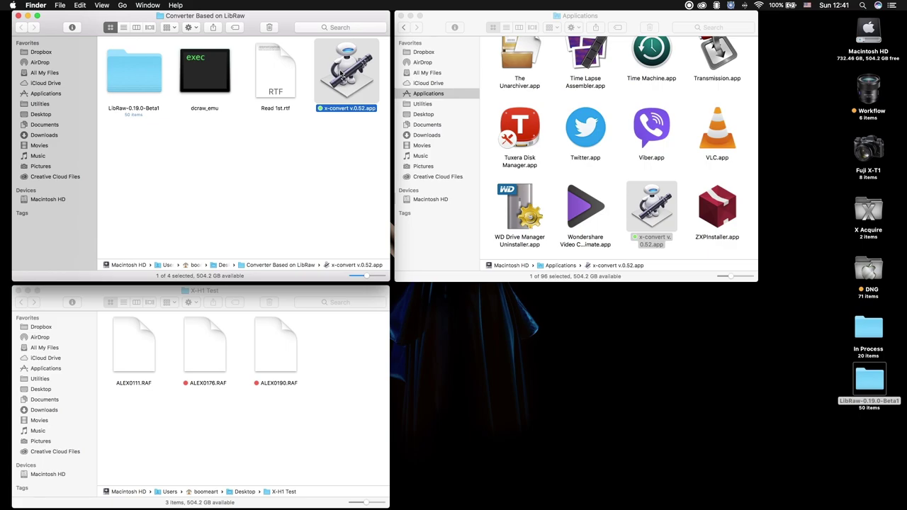
pyautogui.click(428, 96)
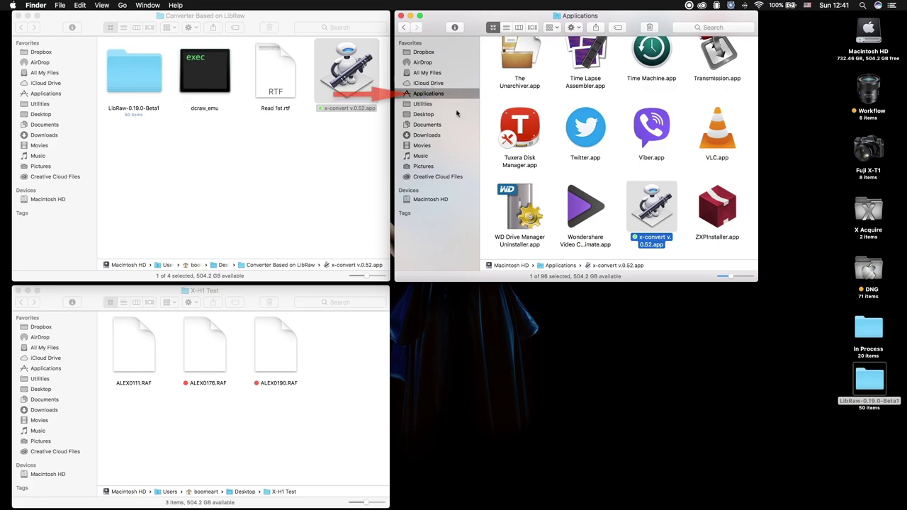
pyautogui.click(205, 73)
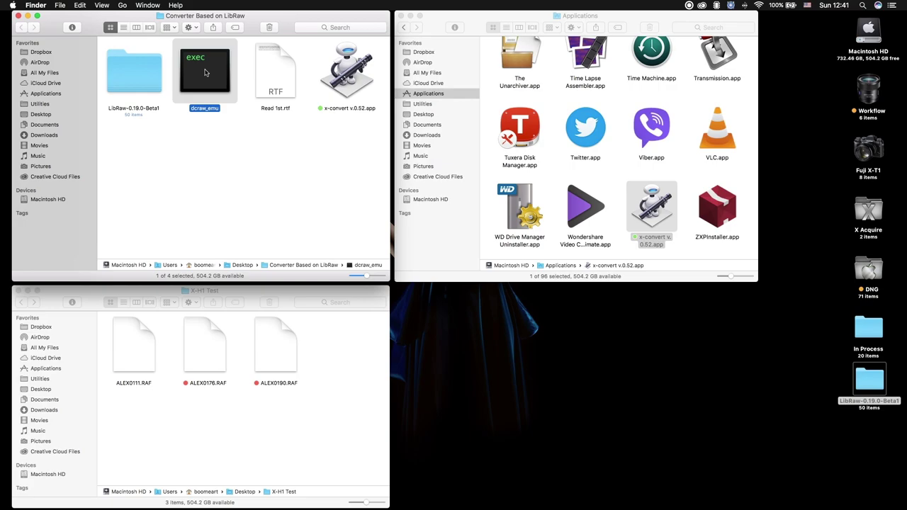
pyautogui.click(430, 107)
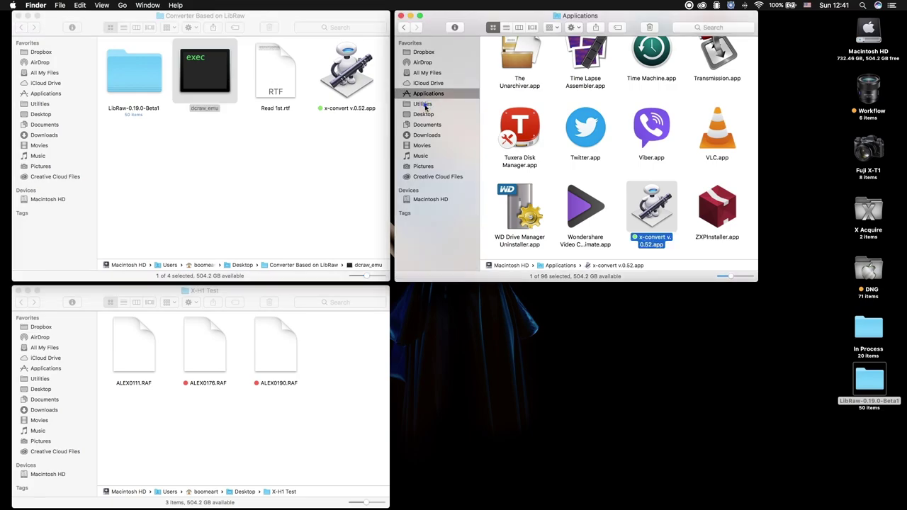
pyautogui.click(425, 104)
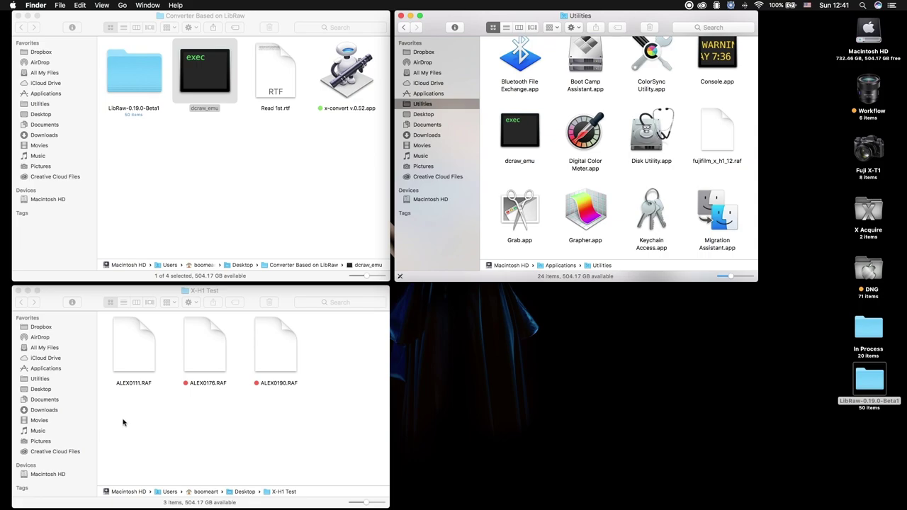
# Inspect the file information of ALEX0111.RAF in the X-H1 Test folder and close it.
pyautogui.click(266, 346)
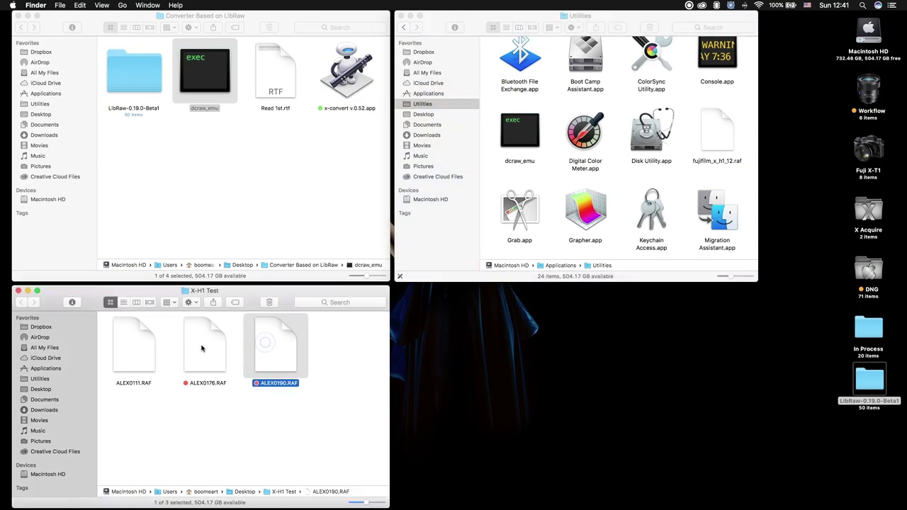
pyautogui.click(203, 349)
pyautogui.click(135, 348)
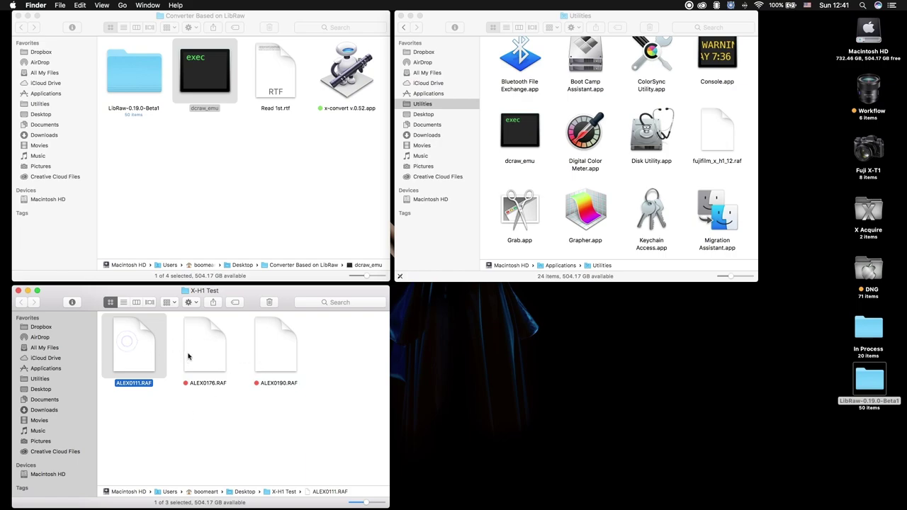
pyautogui.press('super+i')
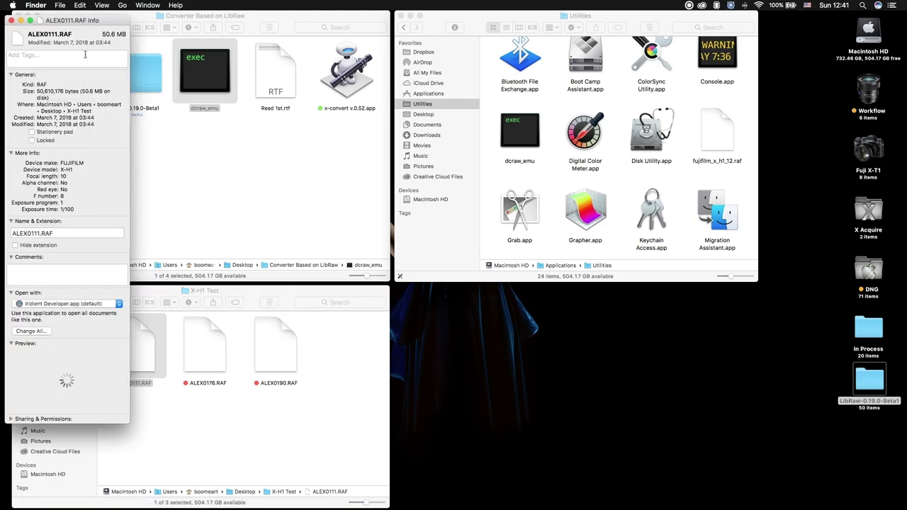
pyautogui.moveTo(90, 21); pyautogui.dragTo(522, 72)
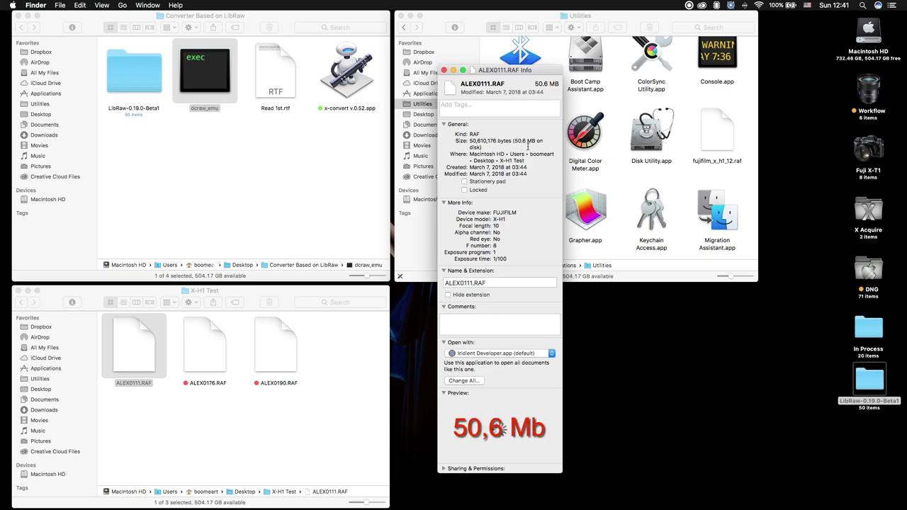
pyautogui.moveTo(500, 161); pyautogui.dragTo(512, 161)
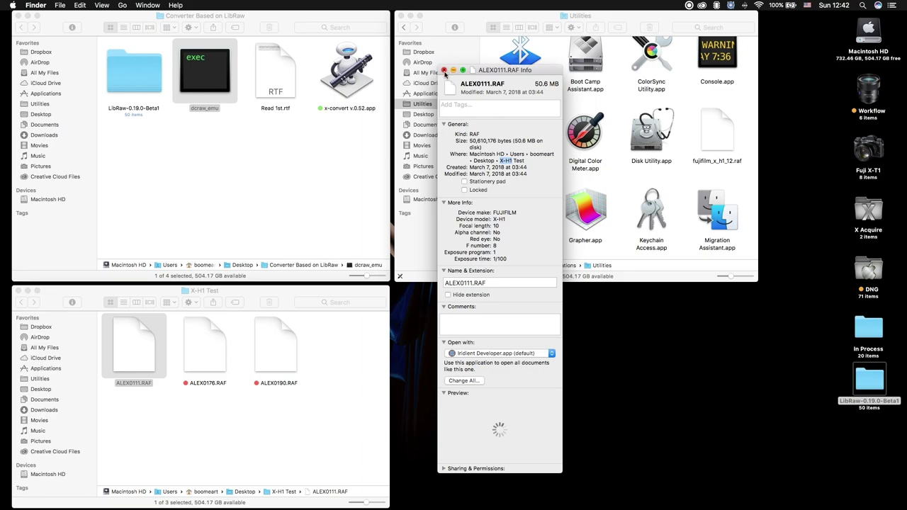
pyautogui.click(444, 70)
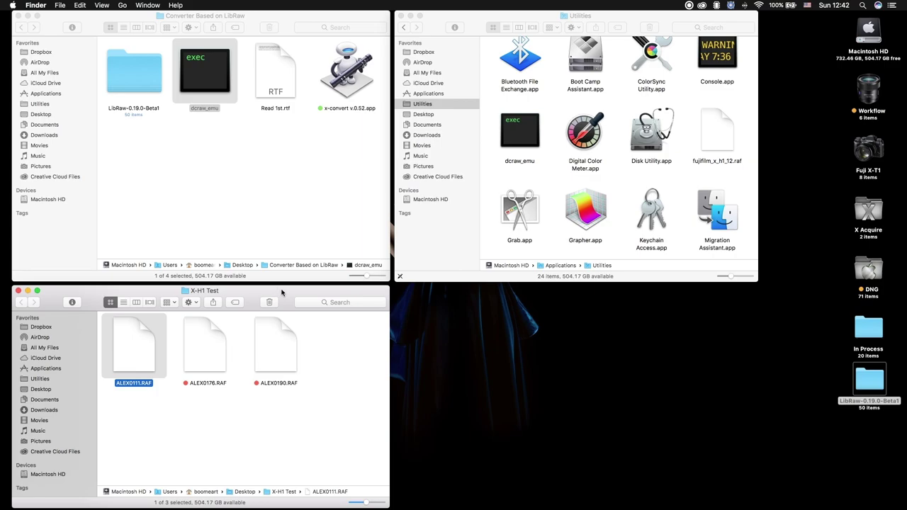
# Convert all three RAF files in the X-H1 Test folder to TIFF with x-convert v.0.52.app from Applications.
pyautogui.moveTo(126, 431); pyautogui.dragTo(292, 337)
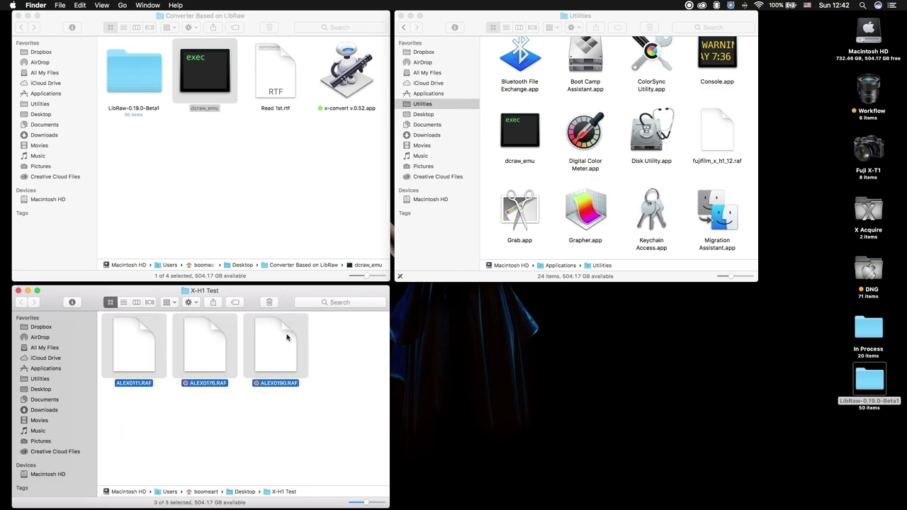
pyautogui.click(428, 96)
pyautogui.click(427, 95)
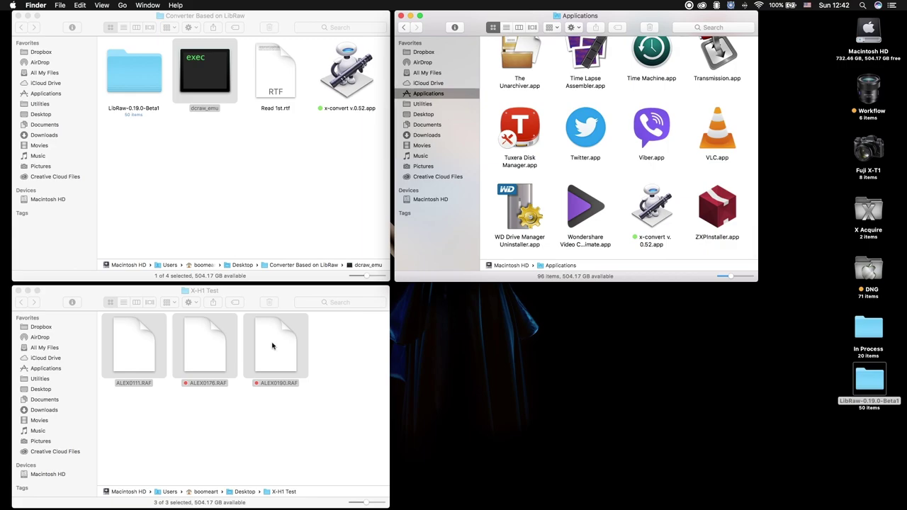
pyautogui.moveTo(289, 345); pyautogui.dragTo(652, 206)
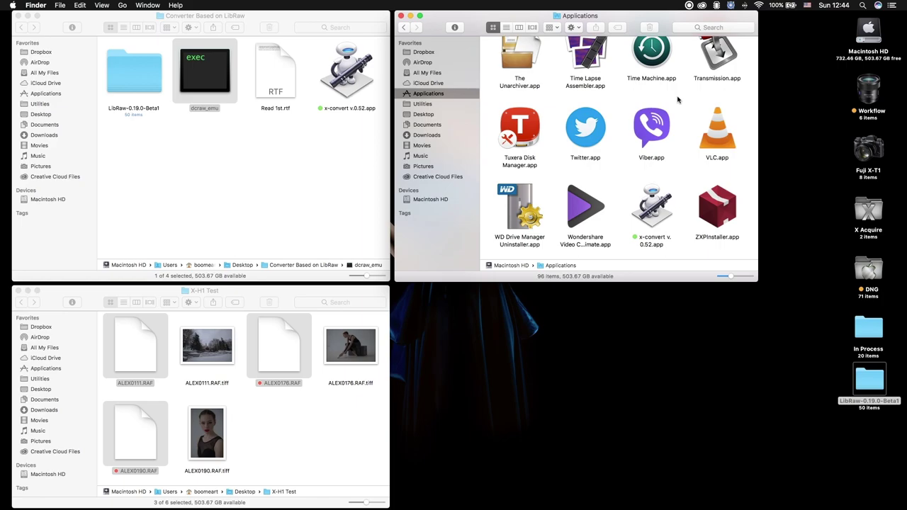
# Compare the file information of ALEX0111.RAF and ALEX0111.RAF.tiff side by side, and close both info windows.
pyautogui.click(289, 447)
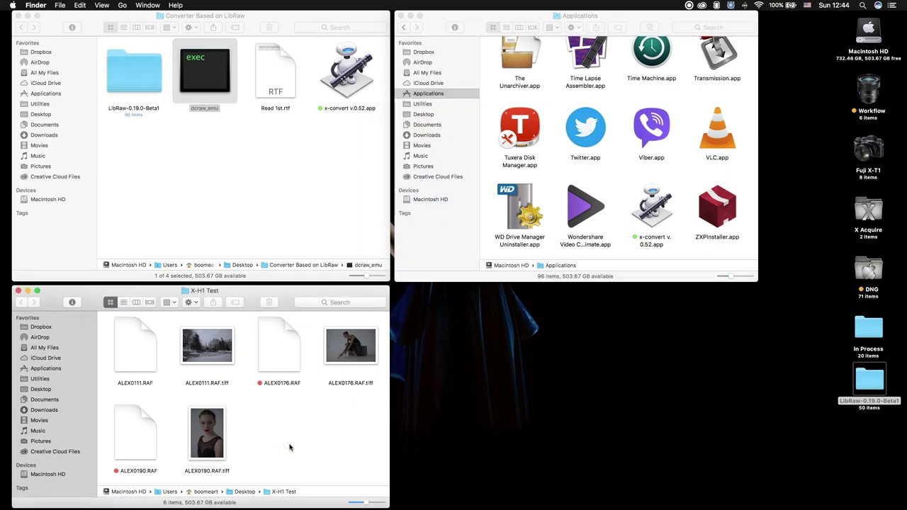
pyautogui.click(145, 352)
pyautogui.click(72, 303)
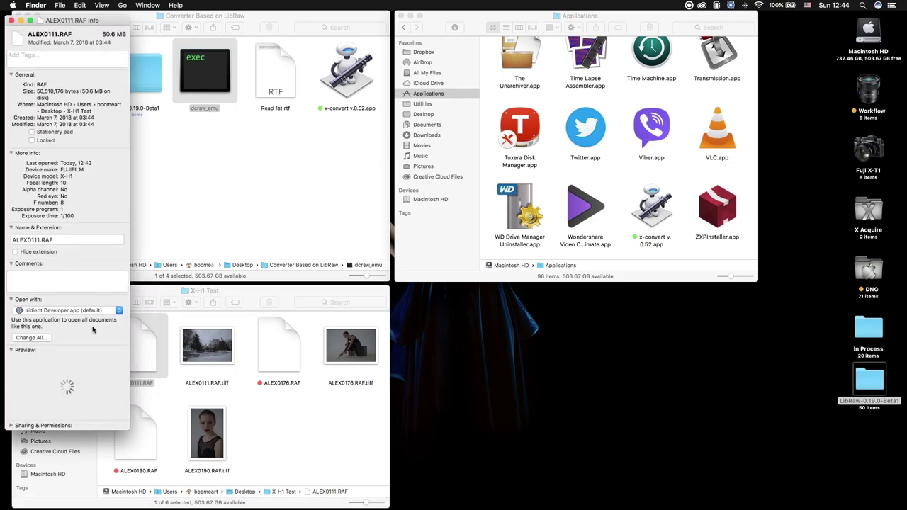
pyautogui.moveTo(81, 21); pyautogui.dragTo(482, 47)
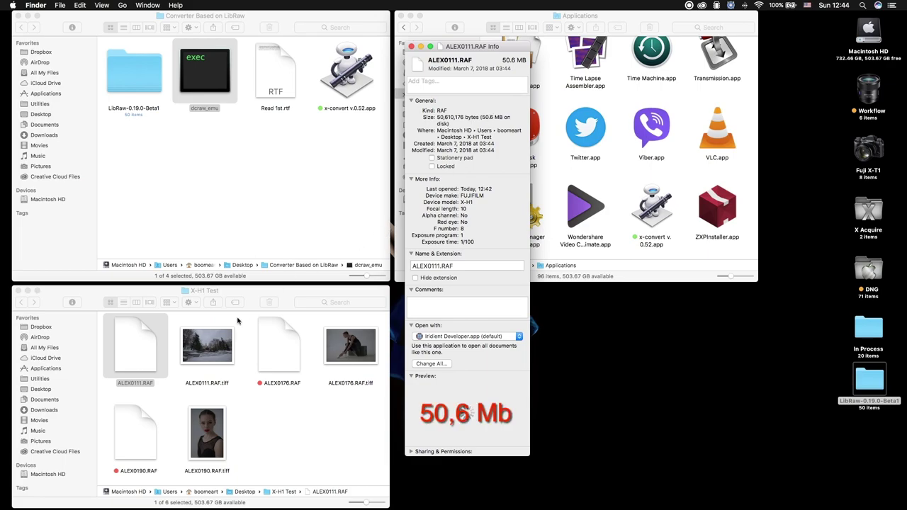
pyautogui.click(216, 355)
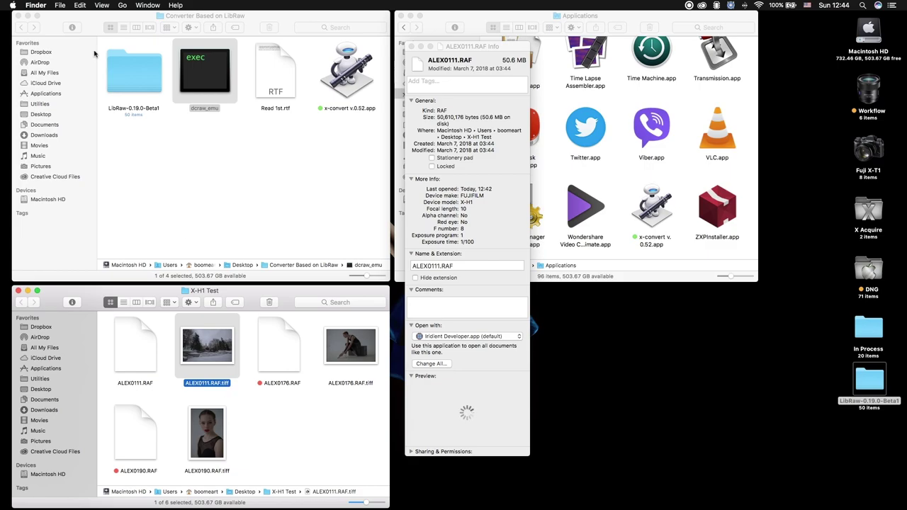
pyautogui.press('super+i')
pyautogui.moveTo(100, 21); pyautogui.dragTo(636, 47)
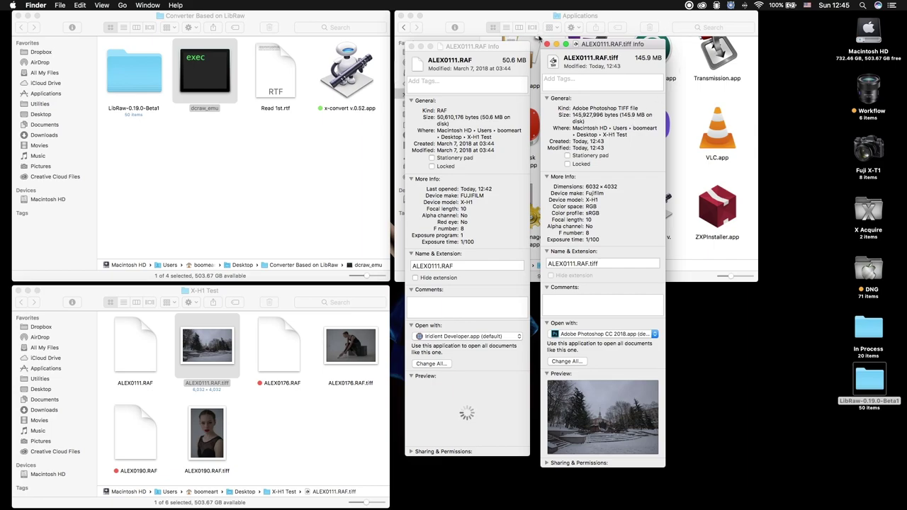
pyautogui.click(547, 44)
pyautogui.click(411, 47)
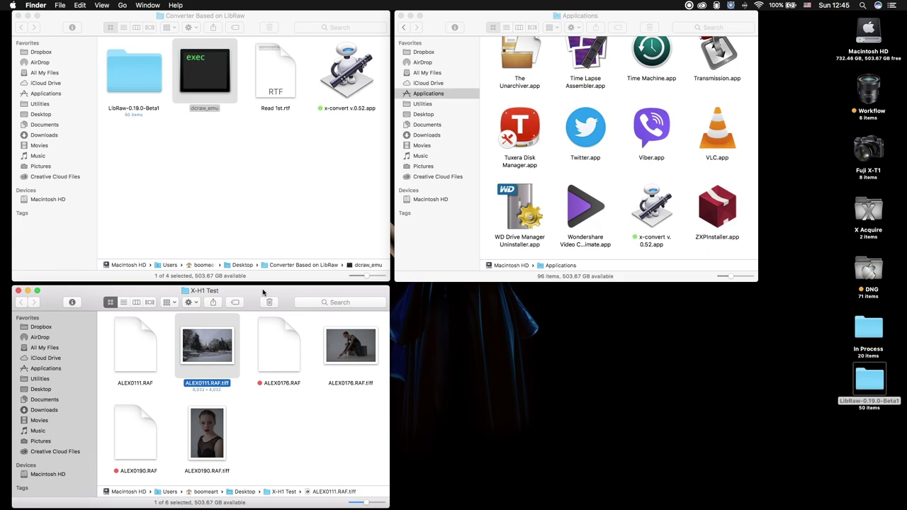
# Open ALEX0111.RAF in Photoshop's Camera Raw.
pyautogui.click(137, 347)
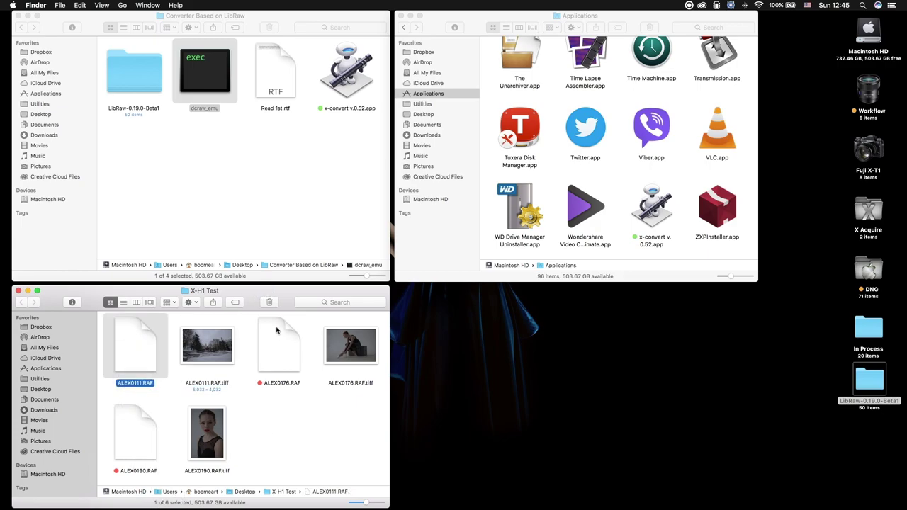
pyautogui.click(353, 184)
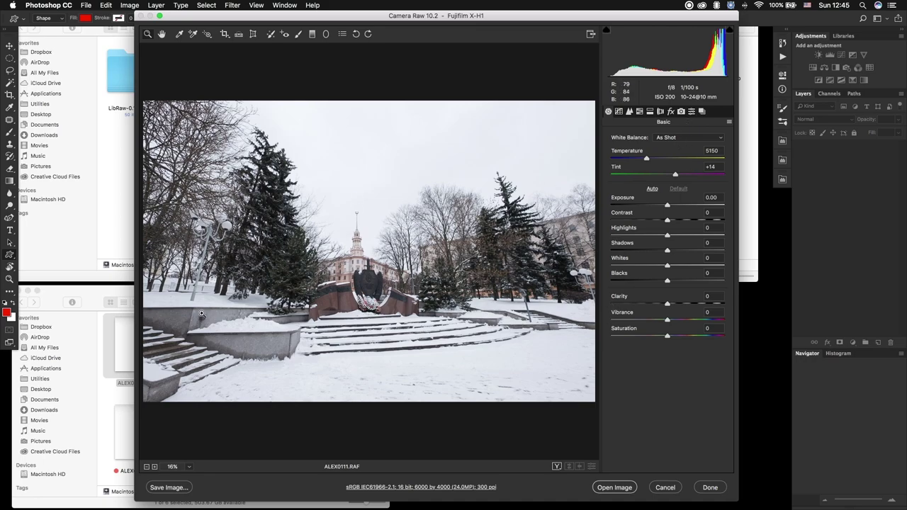
# Import the three converted TIFF files from the X-H1 Test folder into the Lightroom catalog.
pyautogui.click(89, 291)
pyautogui.click(212, 346)
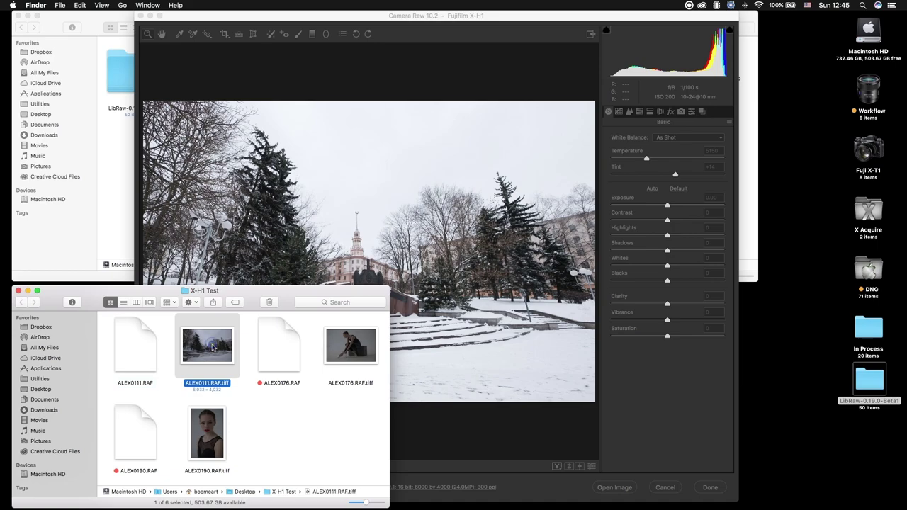
pyautogui.keyDown('super'); pyautogui.click(355, 346); pyautogui.keyUp('super')
pyautogui.keyDown('super'); pyautogui.click(206, 438); pyautogui.keyUp('super')
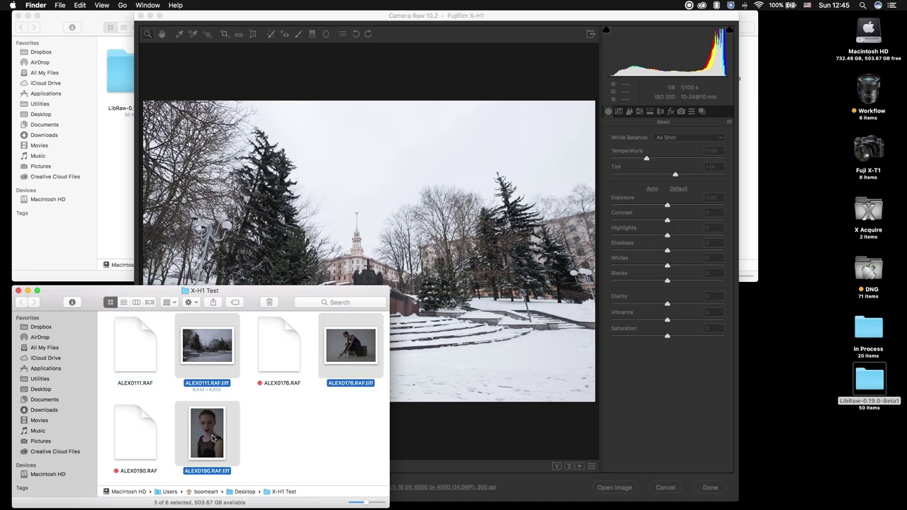
pyautogui.moveTo(209, 429); pyautogui.dragTo(208, 509)
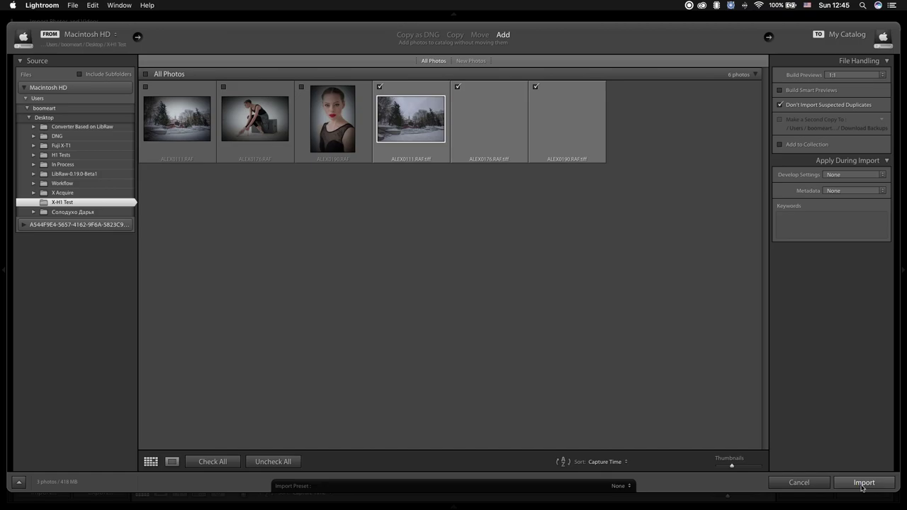
pyautogui.click(864, 484)
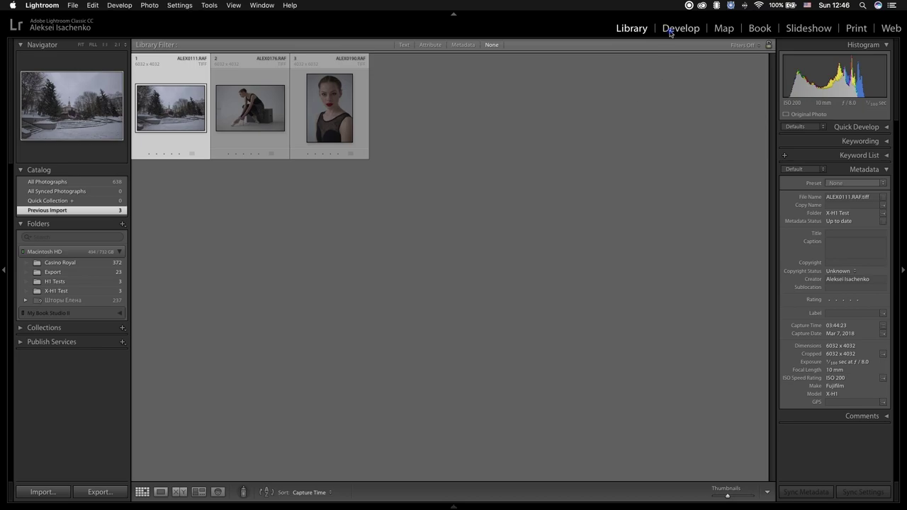
# Show ALEX0111.RAF.tiff in Develop with its sharpening and noise reduction settings, and compare it with the RAF in Camera Raw.
pyautogui.click(669, 29)
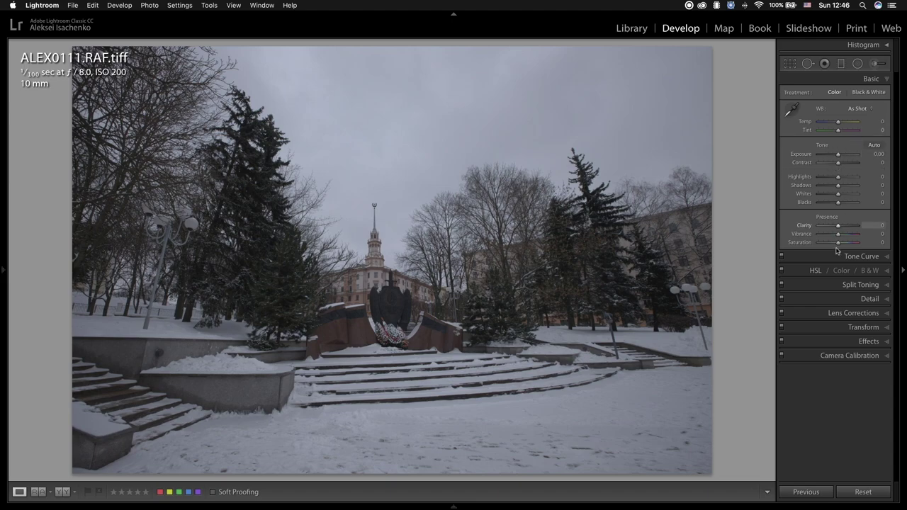
pyautogui.click(815, 299)
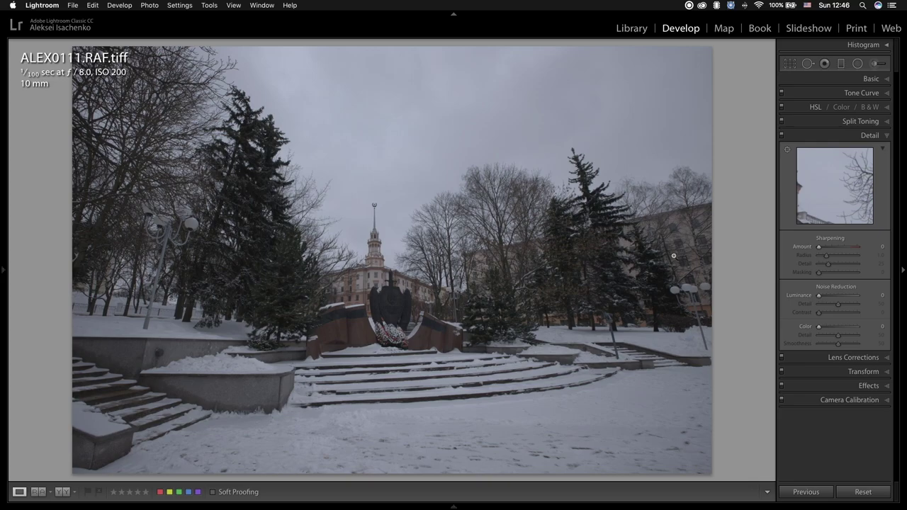
pyautogui.press('super+Tab')
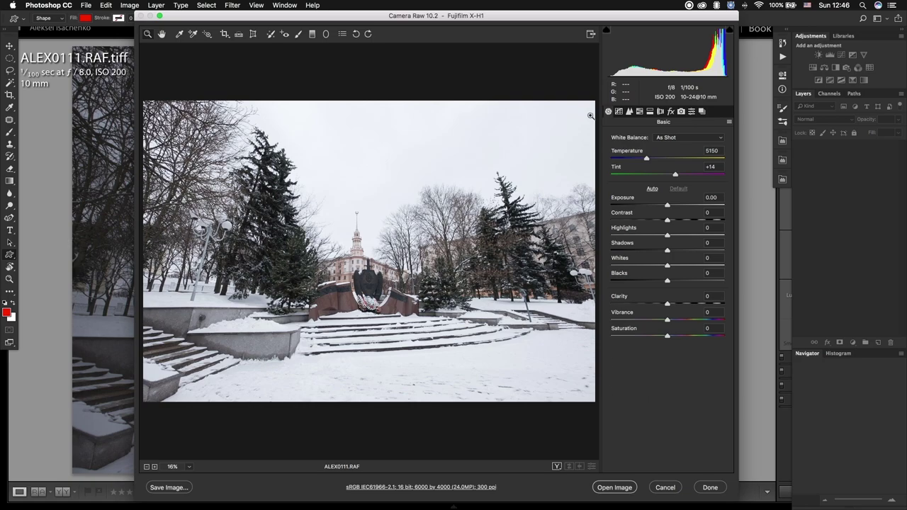
pyautogui.click(755, 66)
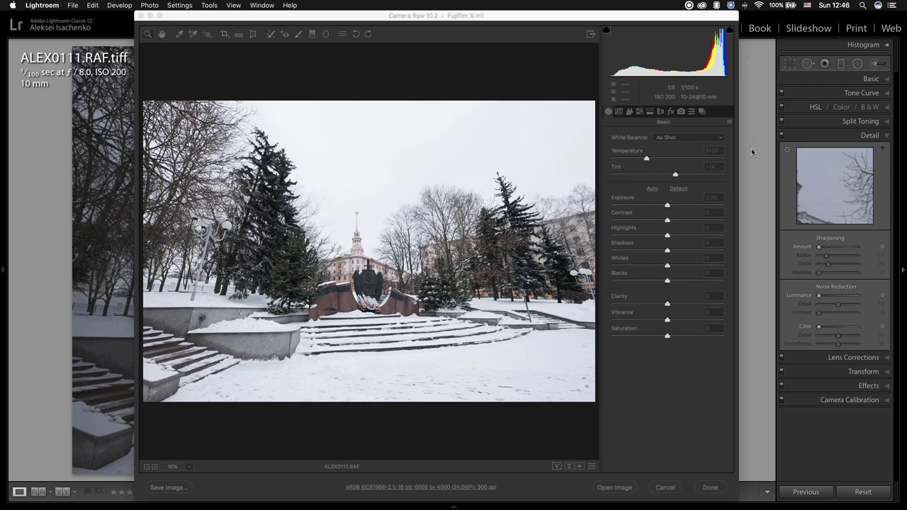